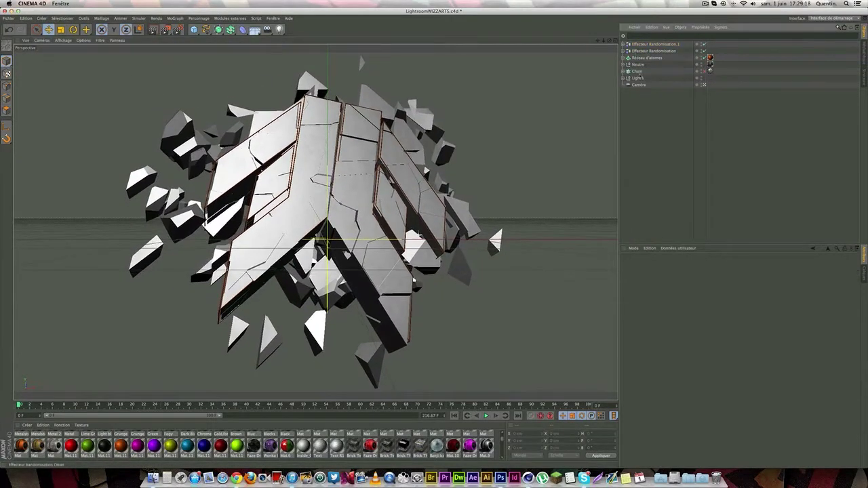
- Bring up the Cube primitives list in Cinema 4D to choose a shape
click(194, 29)
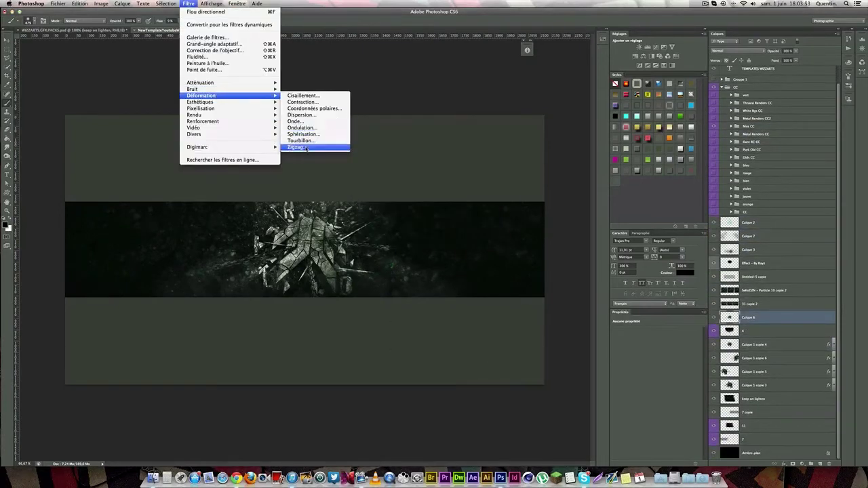
- Apply the Déformation > Zigzag distortion filter to the shattered render layer
click(307, 148)
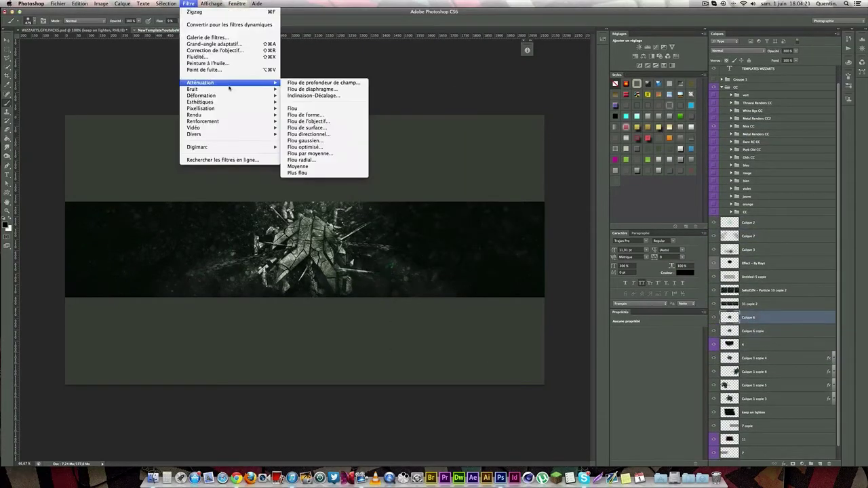